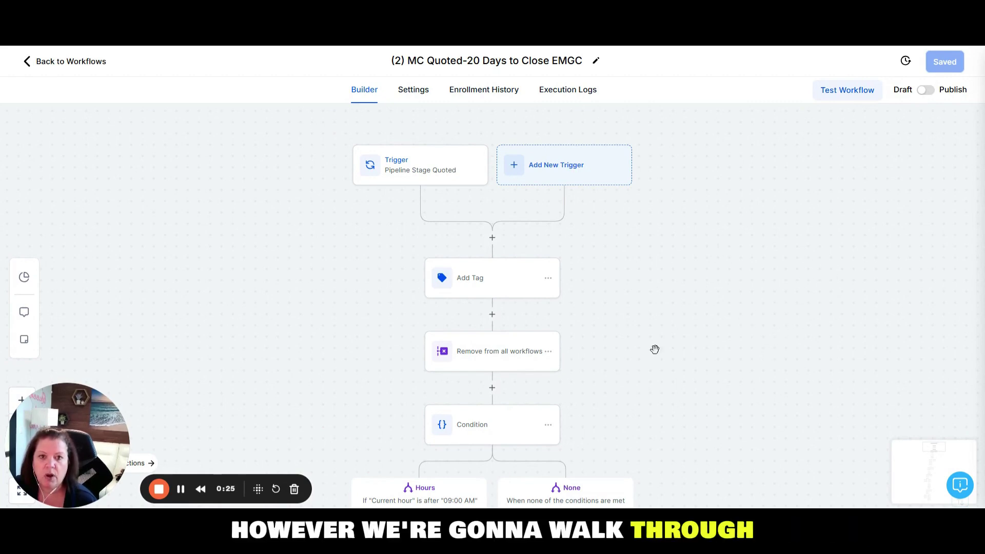
{"action": "scroll", "coordinate": [734, 397], "scroll_direction": "down", "scroll_amount": 3}
{"action": "scroll", "coordinate": [731, 392], "scroll_direction": "up", "scroll_amount": 2}
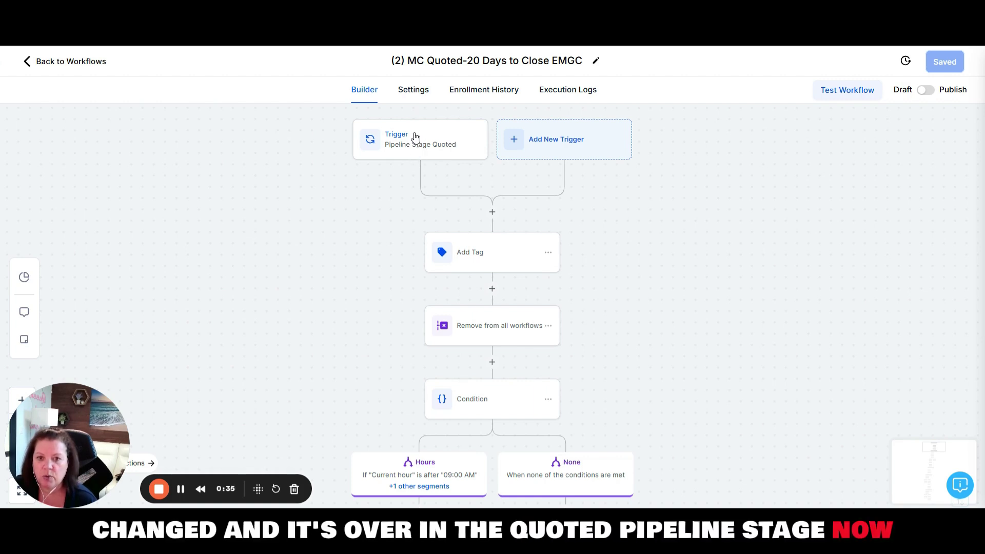
{"action": "scroll", "coordinate": [637, 254], "scroll_direction": "down", "scroll_amount": 1}
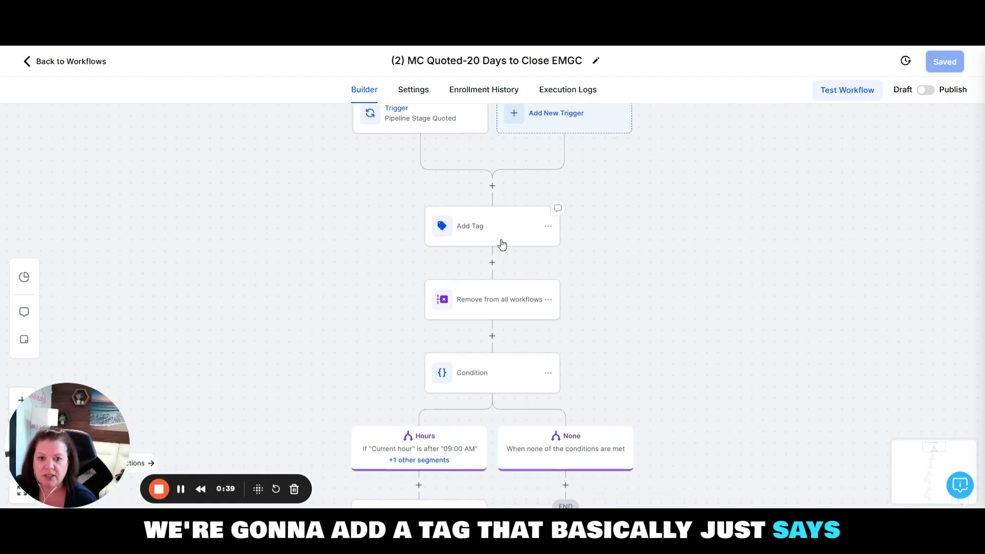
{"action": "scroll", "coordinate": [523, 282], "scroll_direction": "down", "scroll_amount": 2}
{"action": "left_click", "coordinate": [506, 253]}
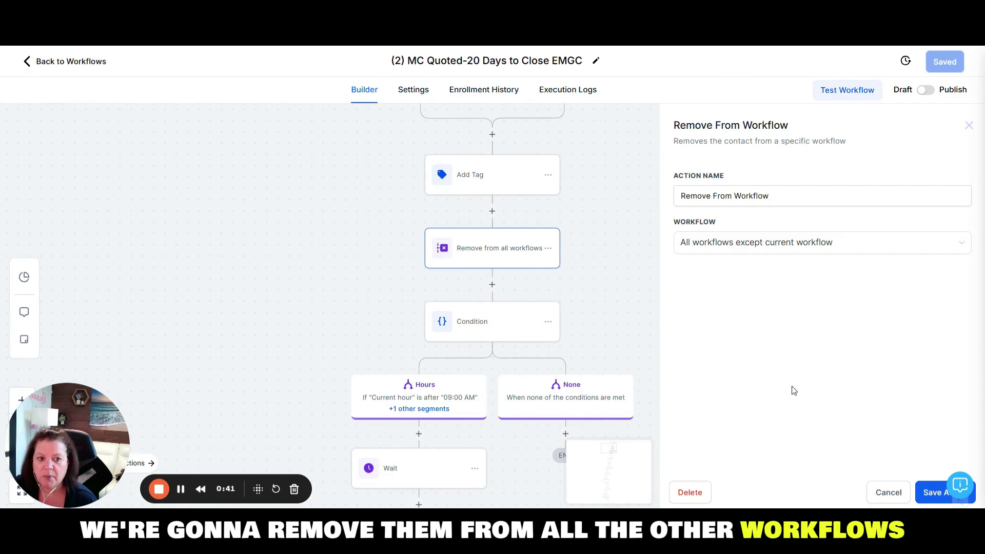
{"action": "left_click", "coordinate": [888, 493]}
{"action": "scroll", "coordinate": [848, 253], "scroll_direction": "down", "scroll_amount": 4}
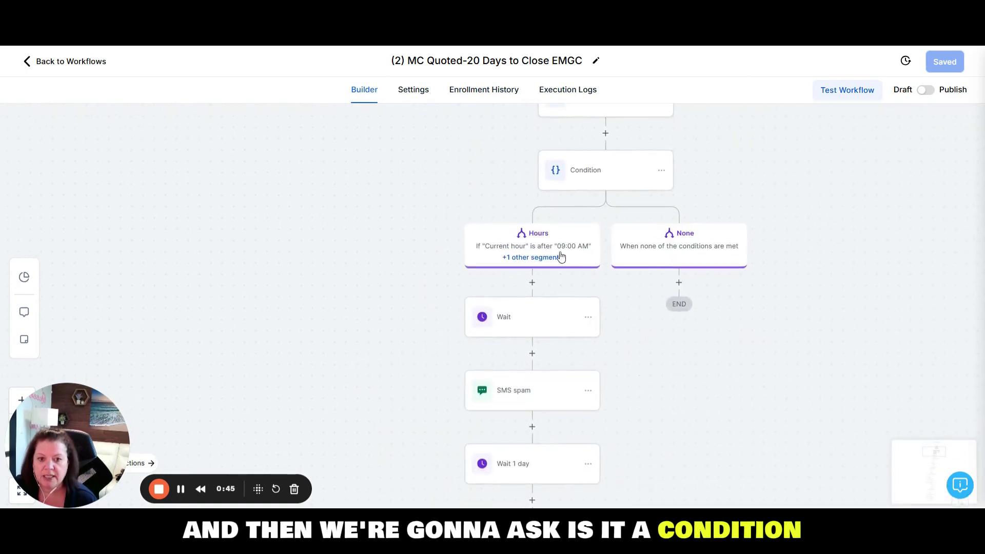
{"action": "left_click", "coordinate": [586, 181]}
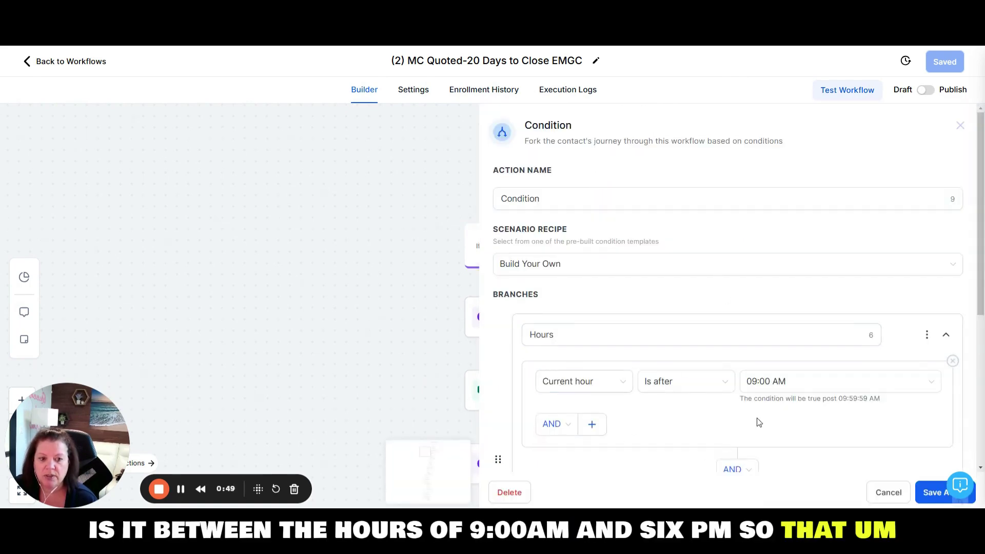
{"action": "scroll", "coordinate": [820, 441], "scroll_direction": "down", "scroll_amount": 4}
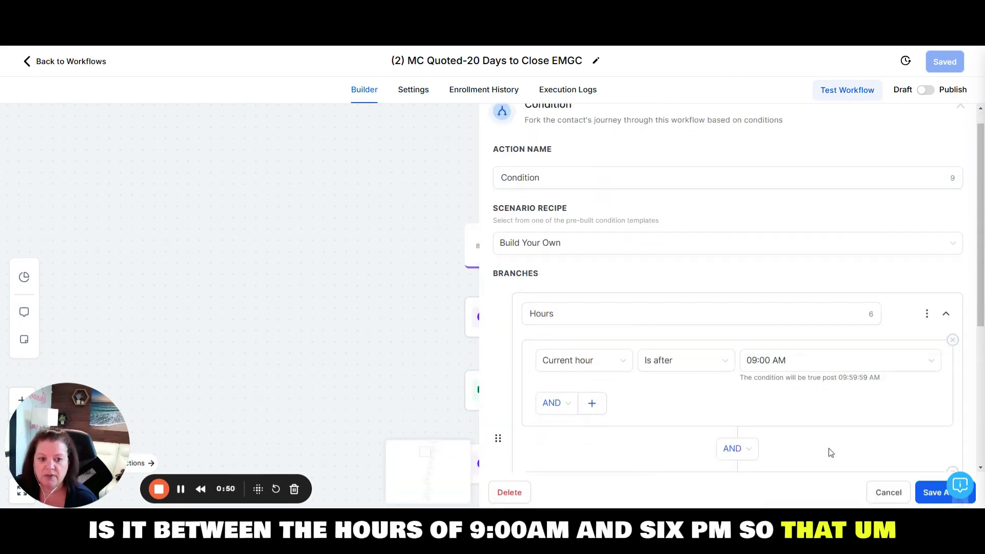
{"action": "left_click", "coordinate": [889, 493]}
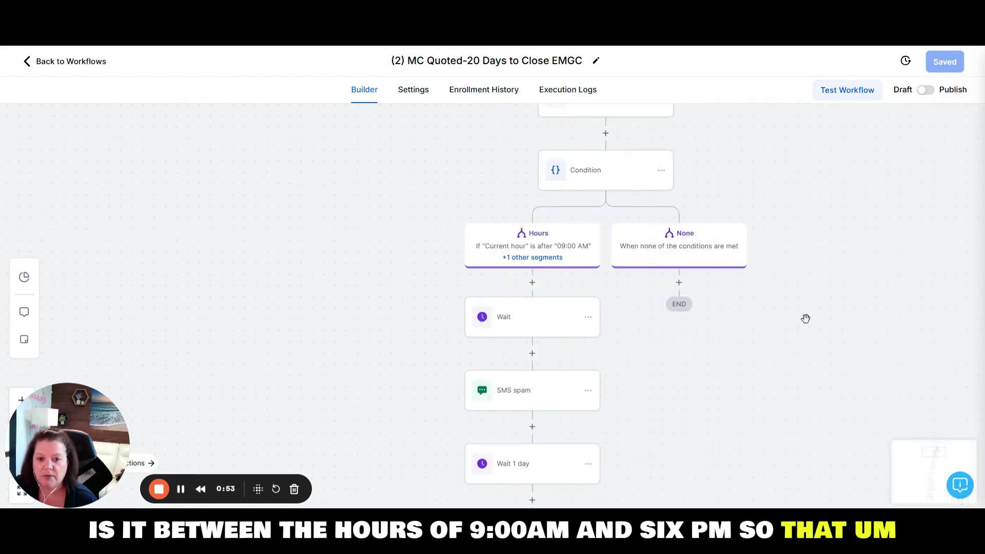
{"action": "scroll", "coordinate": [815, 340], "scroll_direction": "down", "scroll_amount": 2}
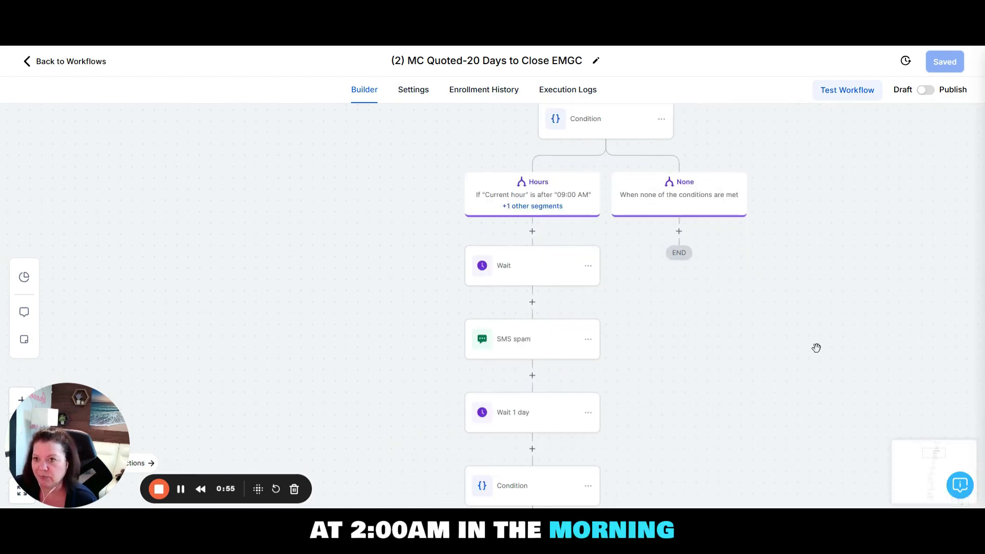
{"action": "scroll", "coordinate": [815, 347], "scroll_direction": "down", "scroll_amount": 2}
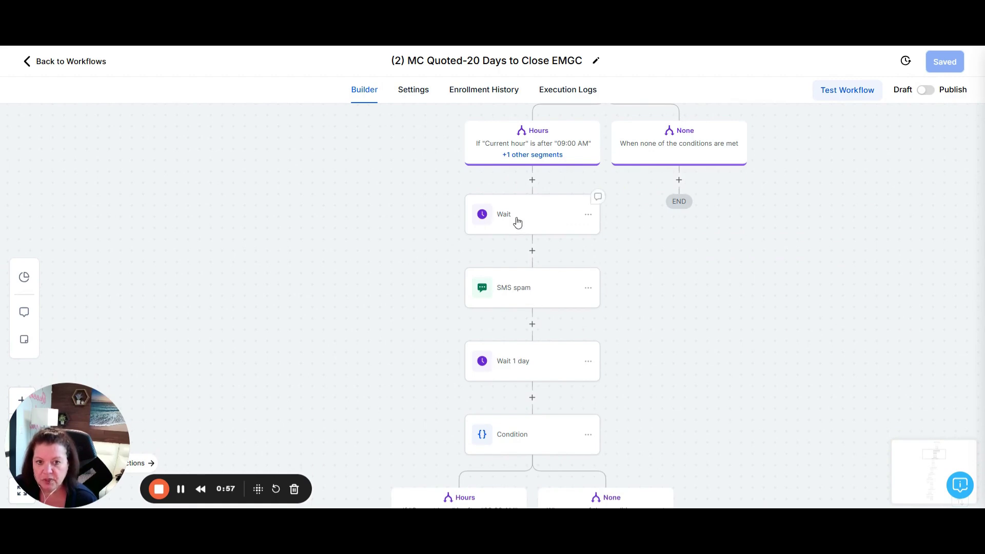
{"action": "left_click", "coordinate": [517, 221]}
{"action": "left_click", "coordinate": [895, 489]}
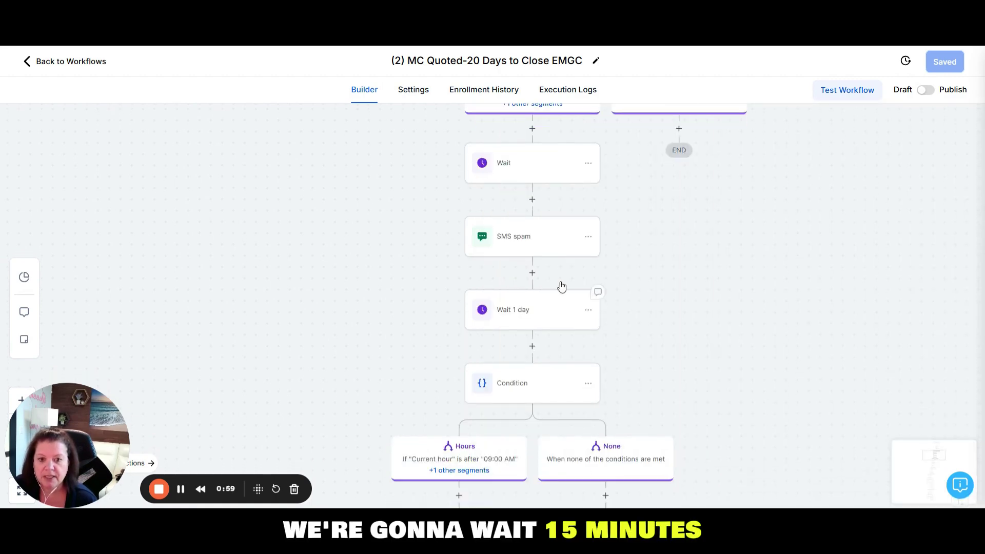
{"action": "left_click", "coordinate": [530, 243]}
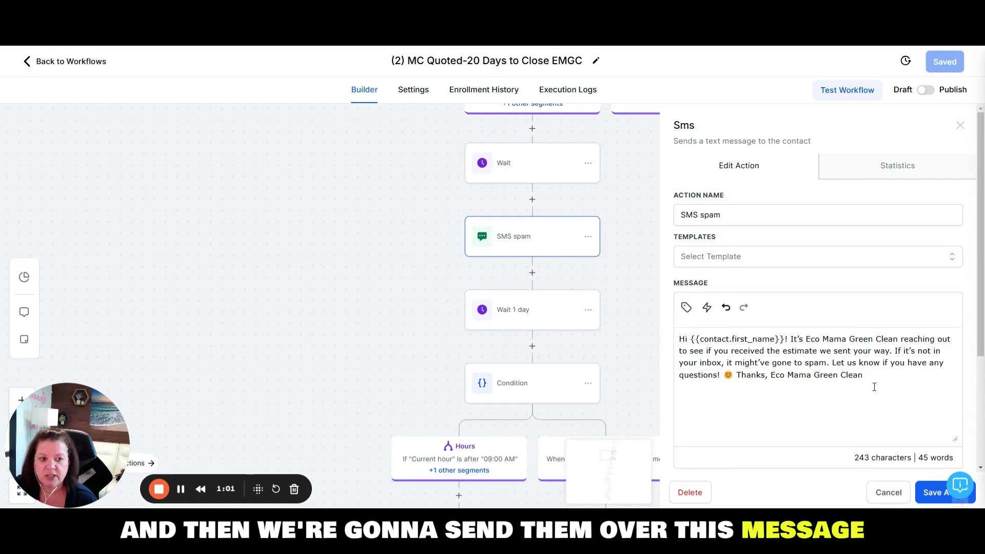
{"action": "left_click", "coordinate": [889, 492]}
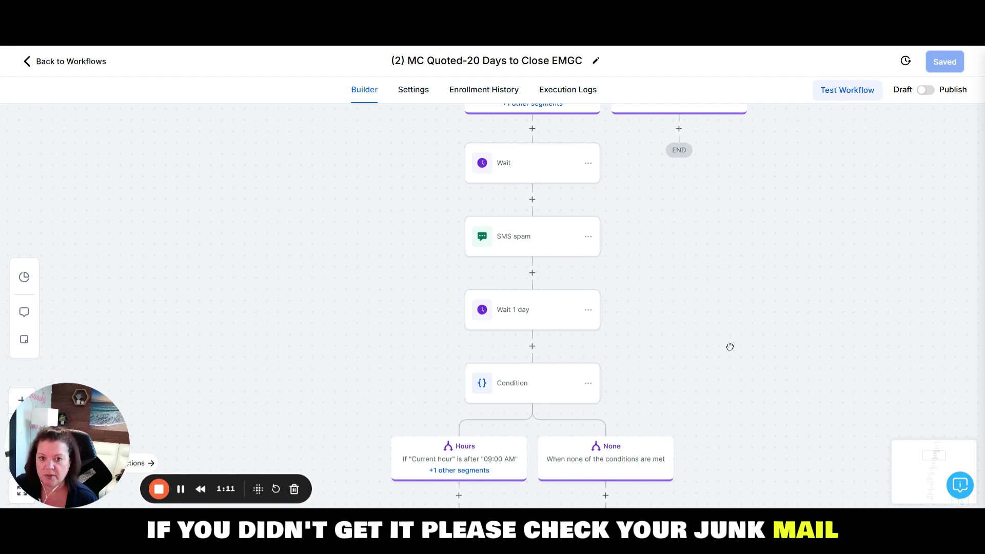
{"action": "scroll", "coordinate": [730, 346], "scroll_direction": "down", "scroll_amount": 2}
{"action": "scroll", "coordinate": [761, 308], "scroll_direction": "down", "scroll_amount": 3}
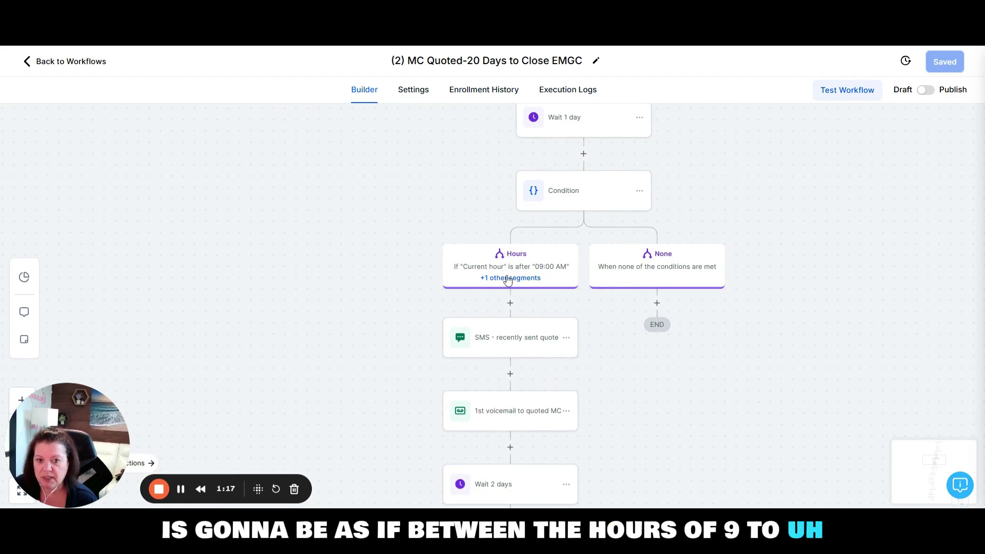
{"action": "scroll", "coordinate": [718, 360], "scroll_direction": "down", "scroll_amount": 3}
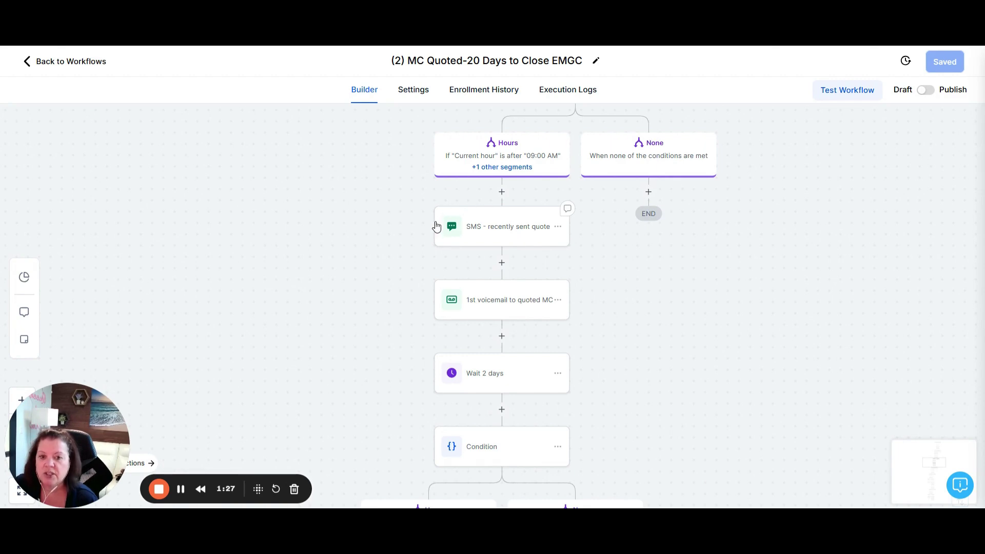
{"action": "scroll", "coordinate": [657, 270], "scroll_direction": "down", "scroll_amount": 1}
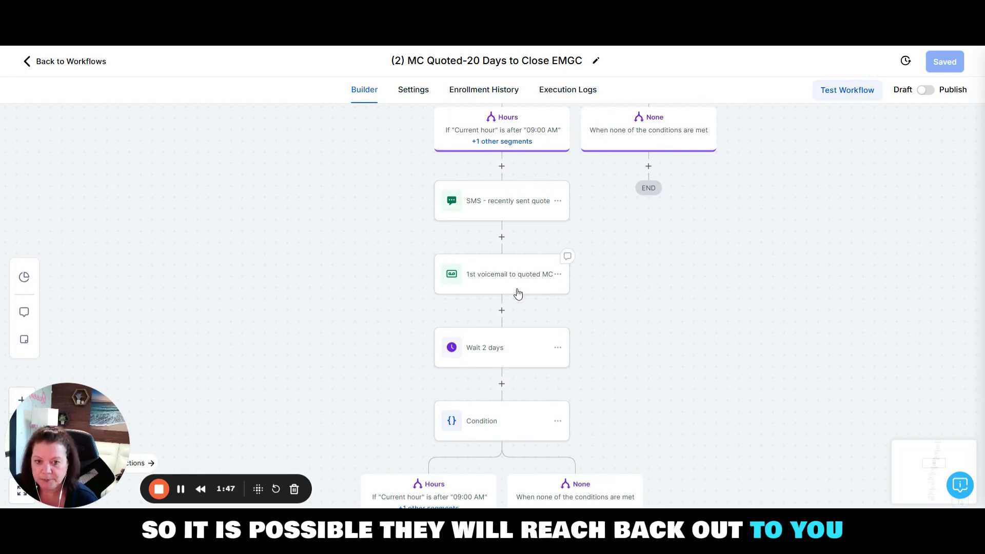
{"action": "scroll", "coordinate": [521, 286], "scroll_direction": "down", "scroll_amount": 2}
{"action": "scroll", "coordinate": [699, 315], "scroll_direction": "down", "scroll_amount": 2}
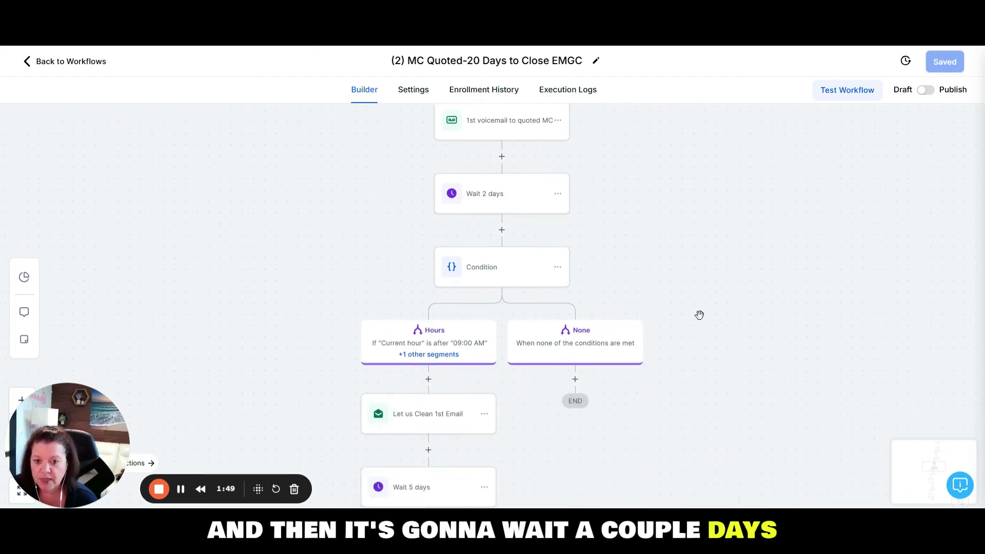
{"action": "scroll", "coordinate": [481, 323], "scroll_direction": "down", "scroll_amount": 1}
{"action": "scroll", "coordinate": [590, 336], "scroll_direction": "down", "scroll_amount": 1}
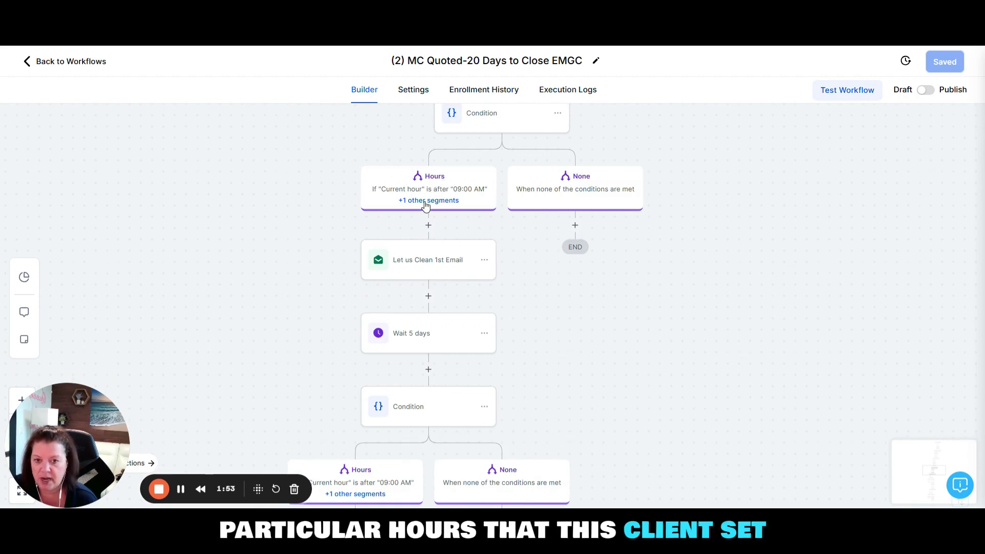
{"action": "scroll", "coordinate": [587, 340], "scroll_direction": "down", "scroll_amount": 1}
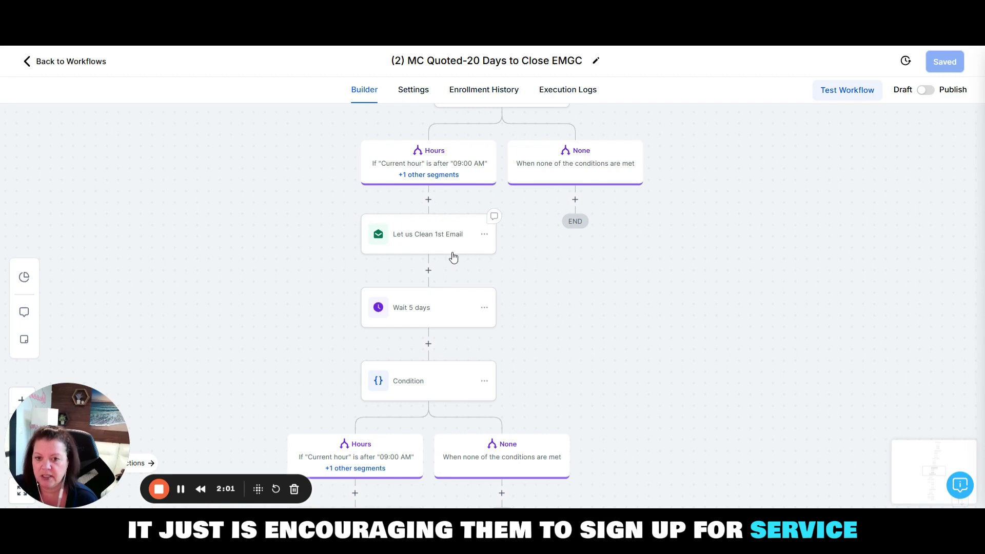
{"action": "scroll", "coordinate": [638, 299], "scroll_direction": "down", "scroll_amount": 2}
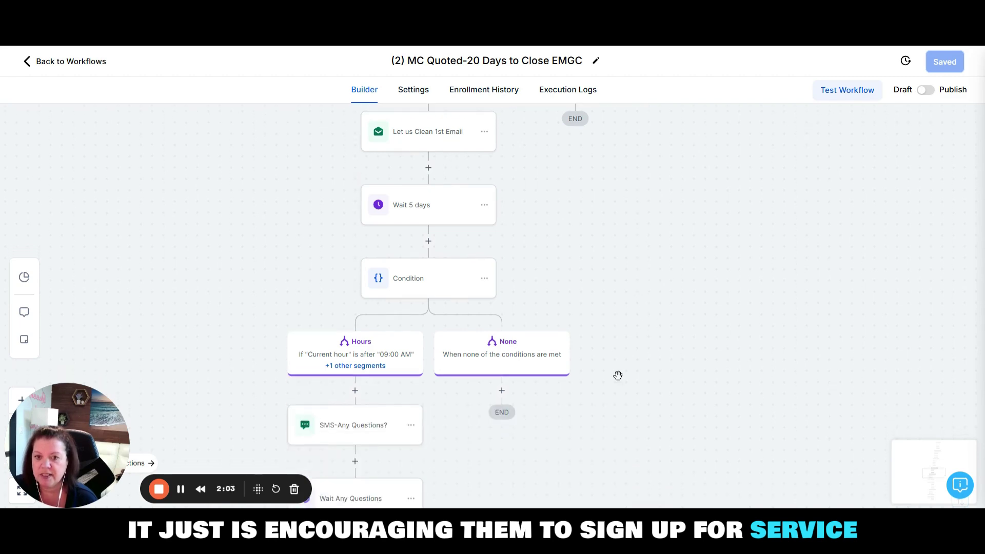
{"action": "scroll", "coordinate": [615, 267], "scroll_direction": "down", "scroll_amount": 2}
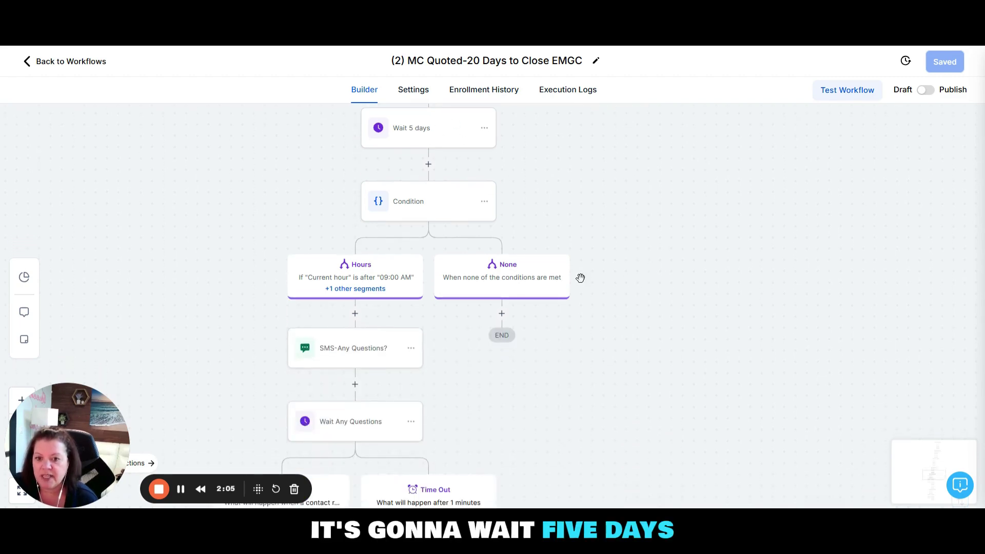
{"action": "scroll", "coordinate": [484, 352], "scroll_direction": "down", "scroll_amount": 3}
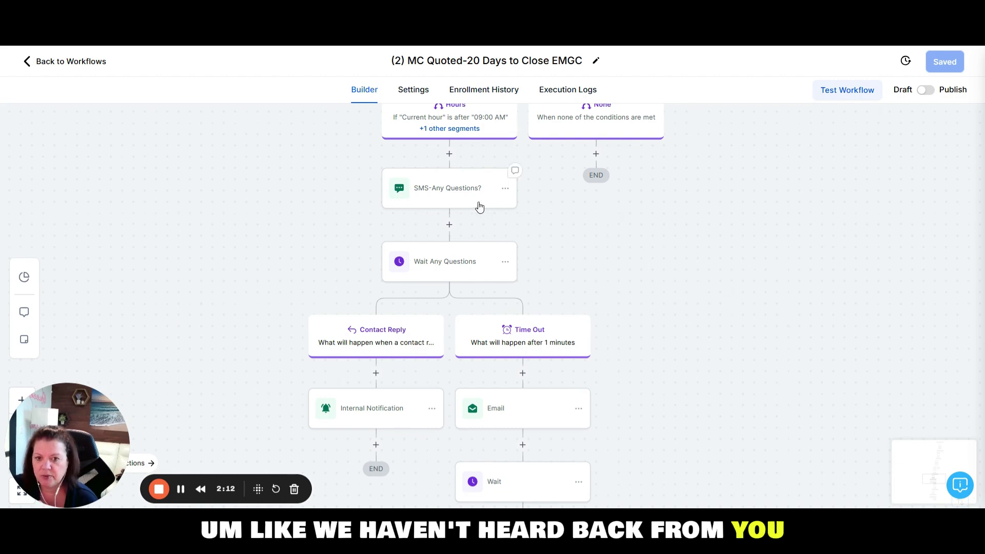
{"action": "scroll", "coordinate": [691, 290], "scroll_direction": "down", "scroll_amount": 2}
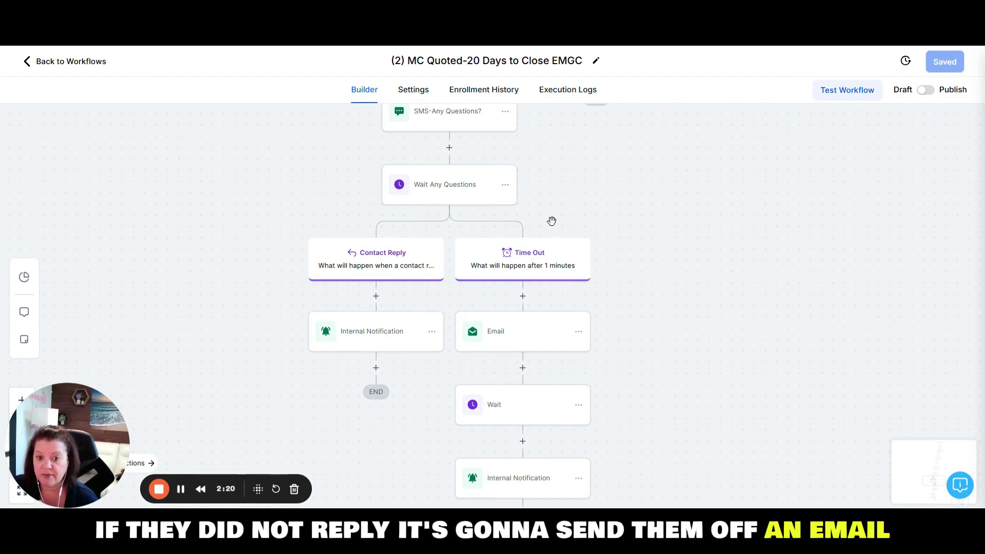
{"action": "scroll", "coordinate": [701, 306], "scroll_direction": "down", "scroll_amount": 1}
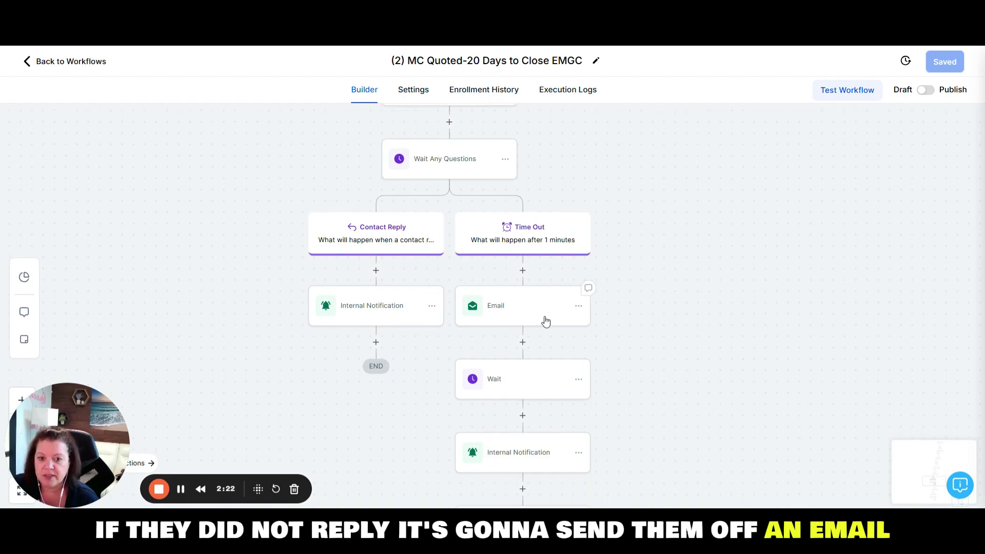
{"action": "scroll", "coordinate": [523, 315], "scroll_direction": "down", "scroll_amount": 4}
{"action": "scroll", "coordinate": [522, 314], "scroll_direction": "down", "scroll_amount": 1}
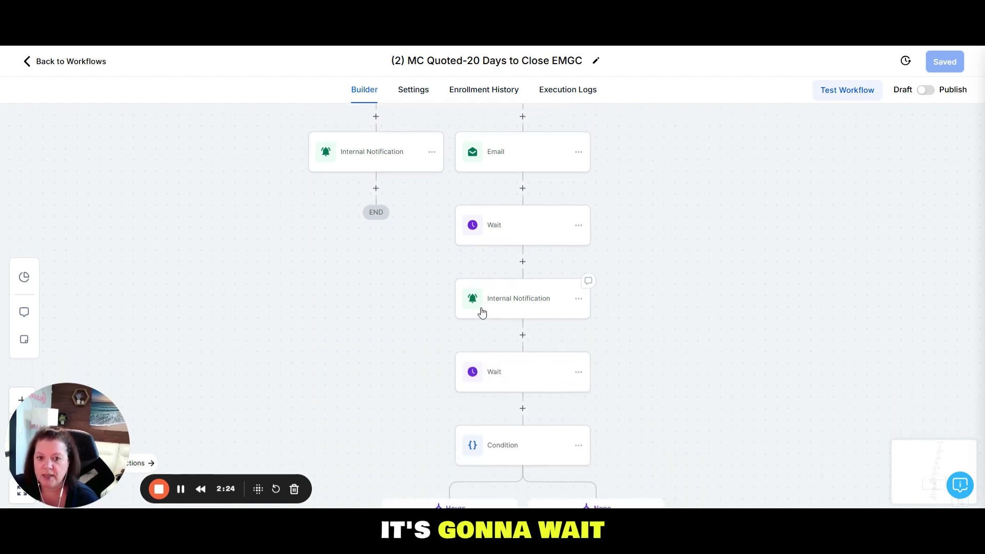
{"action": "scroll", "coordinate": [723, 365], "scroll_direction": "down", "scroll_amount": 2}
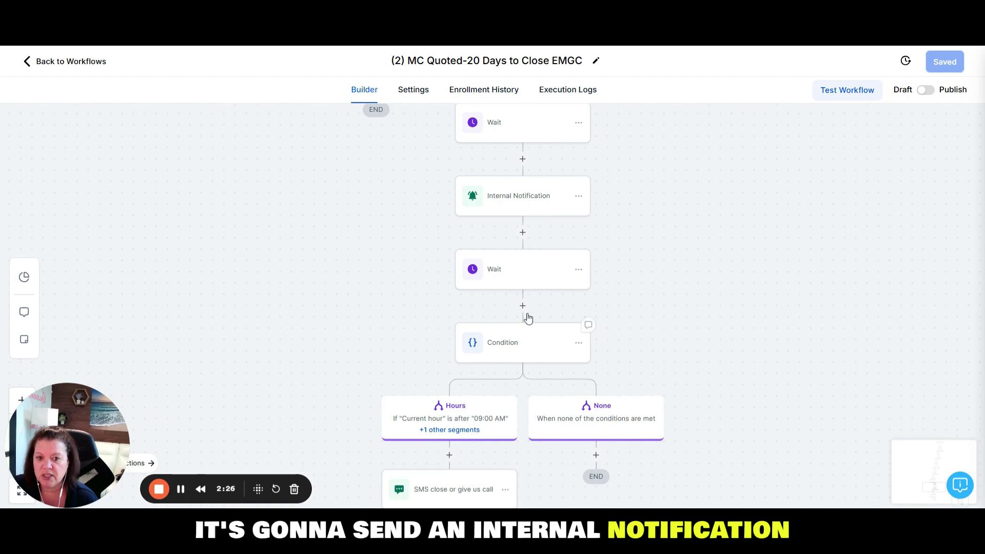
{"action": "left_click", "coordinate": [515, 281]}
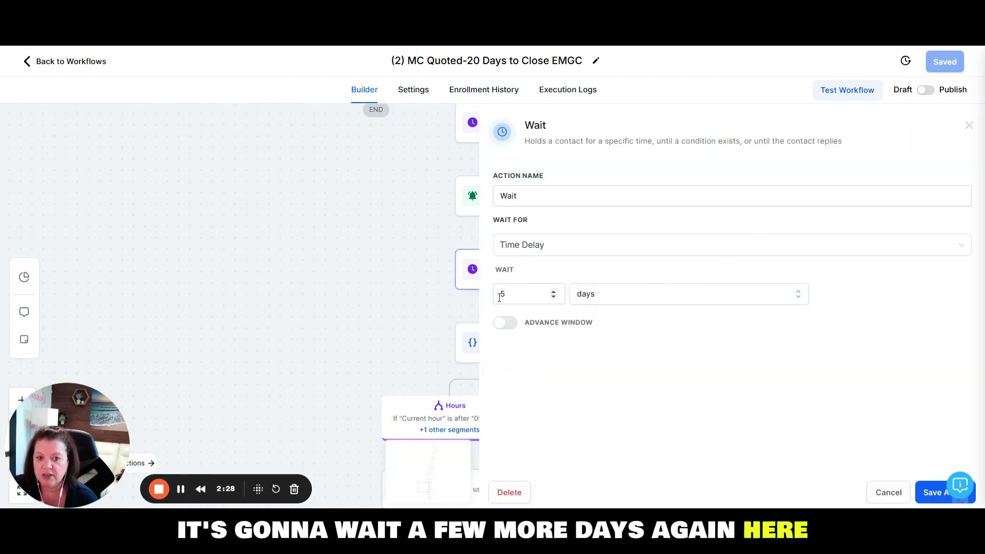
{"action": "left_click", "coordinate": [892, 500]}
{"action": "scroll", "coordinate": [708, 404], "scroll_direction": "down", "scroll_amount": 2}
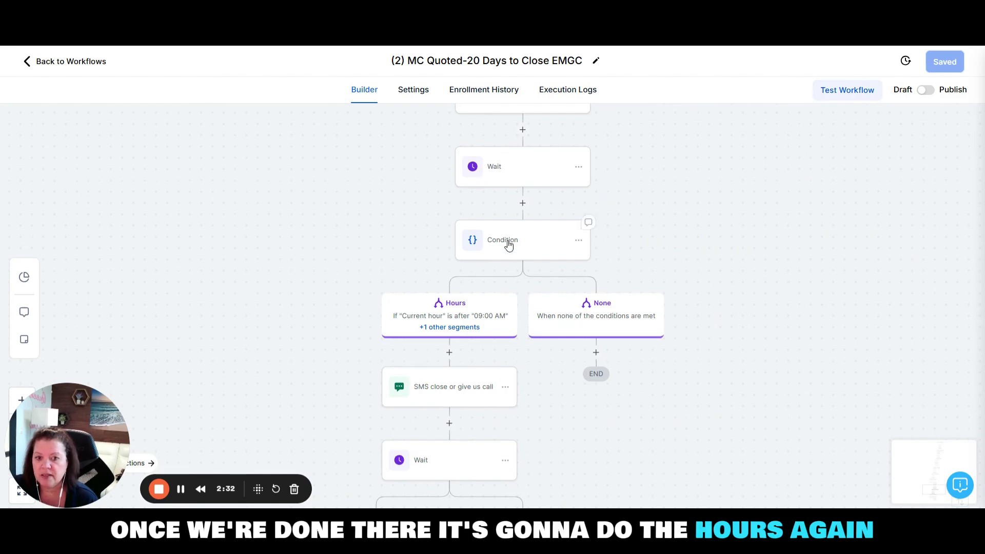
{"action": "scroll", "coordinate": [660, 413], "scroll_direction": "down", "scroll_amount": 2}
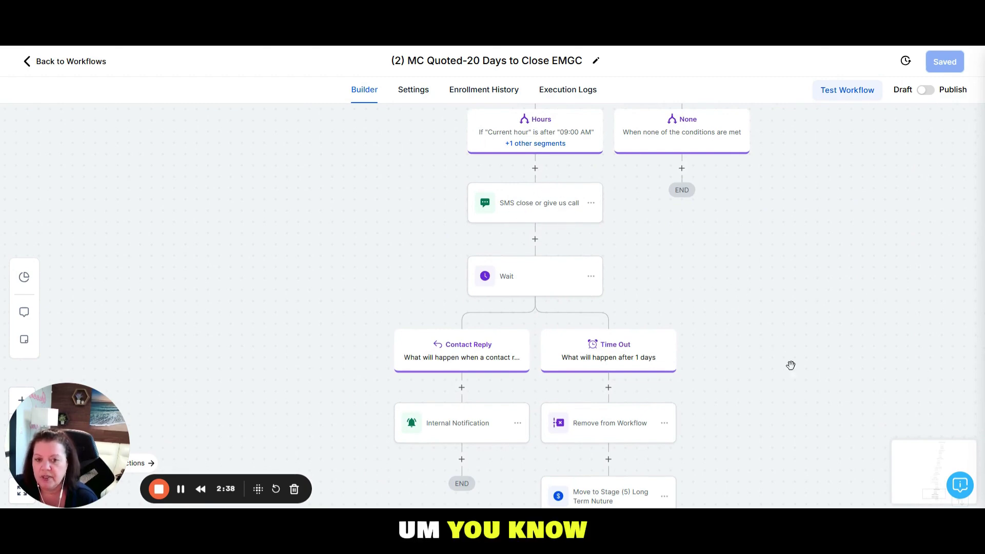
{"action": "scroll", "coordinate": [858, 391], "scroll_direction": "down", "scroll_amount": 2}
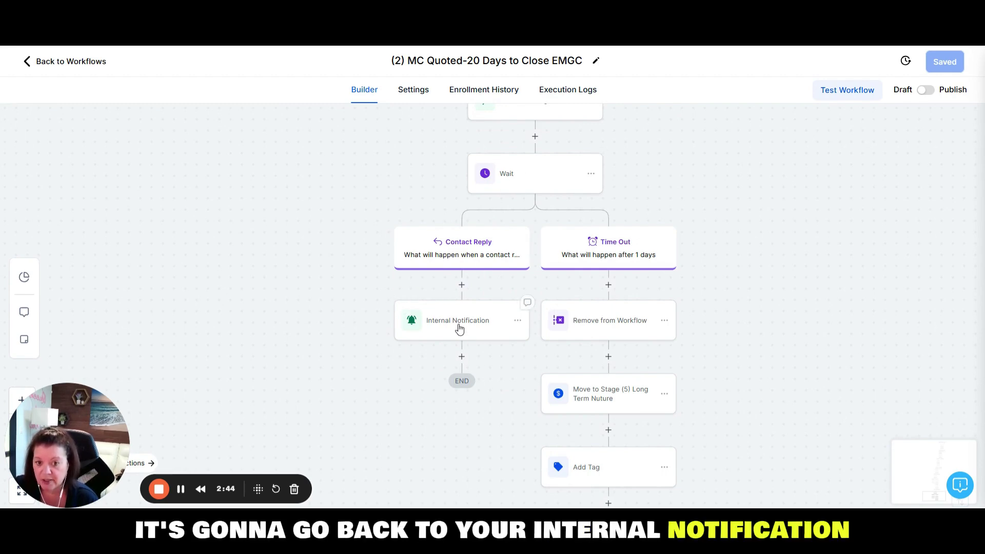
{"action": "scroll", "coordinate": [718, 373], "scroll_direction": "down", "scroll_amount": 2}
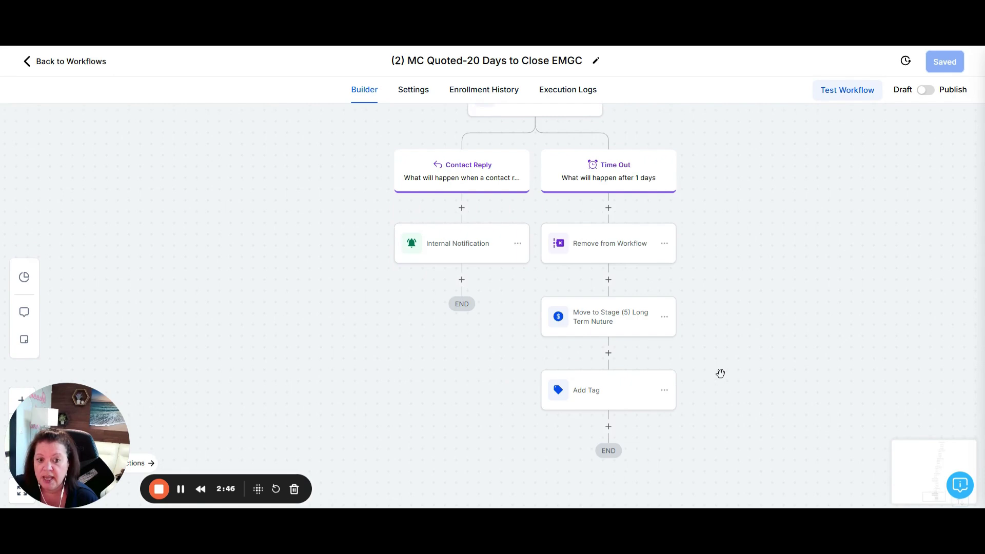